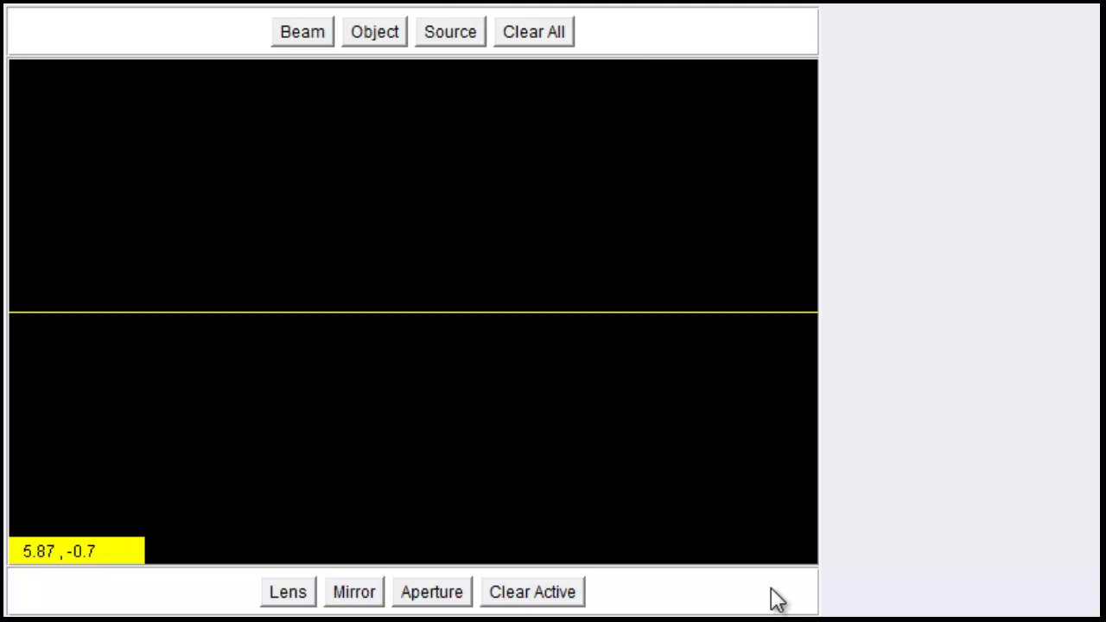
Try a parallel beam at x = 0.65, y = 0.19, tilt its direction, then delete it
{"action": "left_click", "coordinate": [303, 37]}
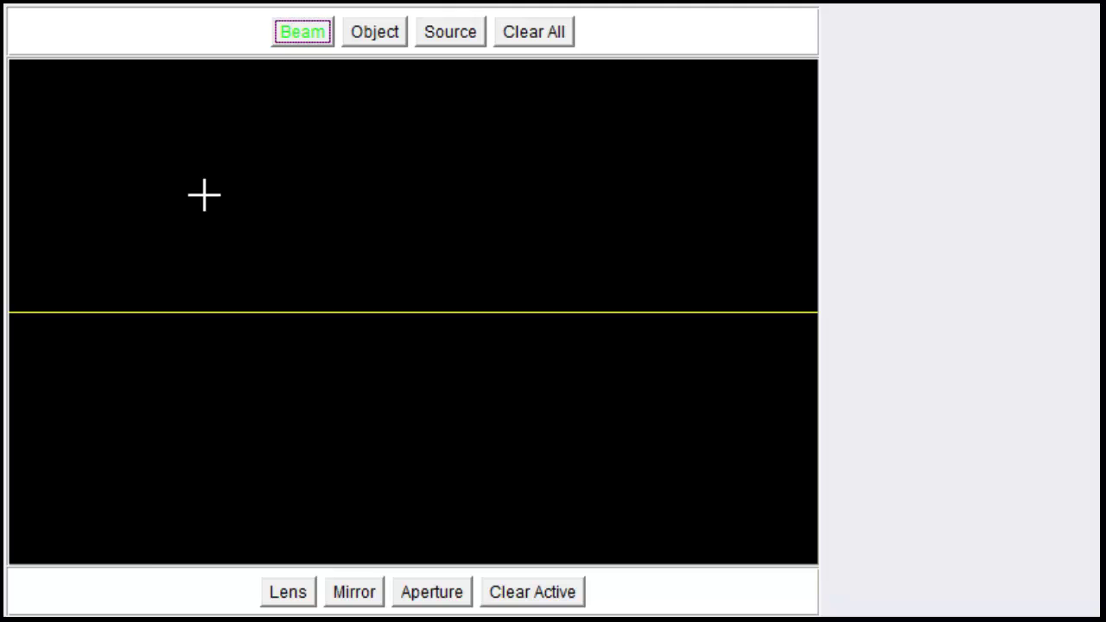
{"action": "left_click", "coordinate": [190, 212]}
{"action": "left_click_drag", "start_coordinate": [190, 216], "coordinate": [98, 287]}
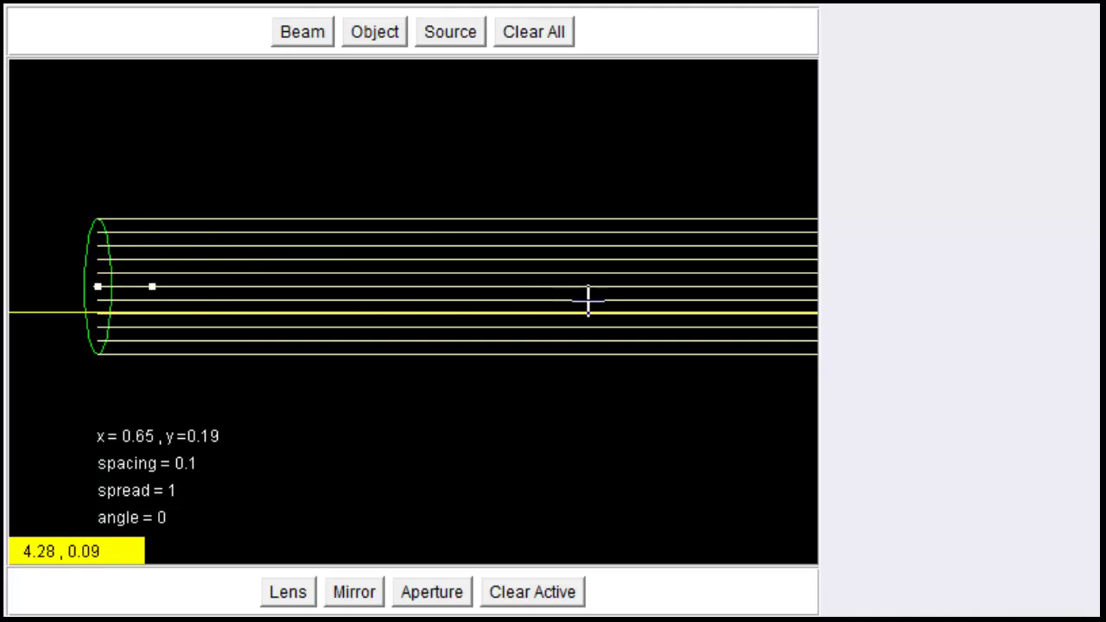
{"action": "left_click_drag", "start_coordinate": [151, 300], "coordinate": [277, 321]}
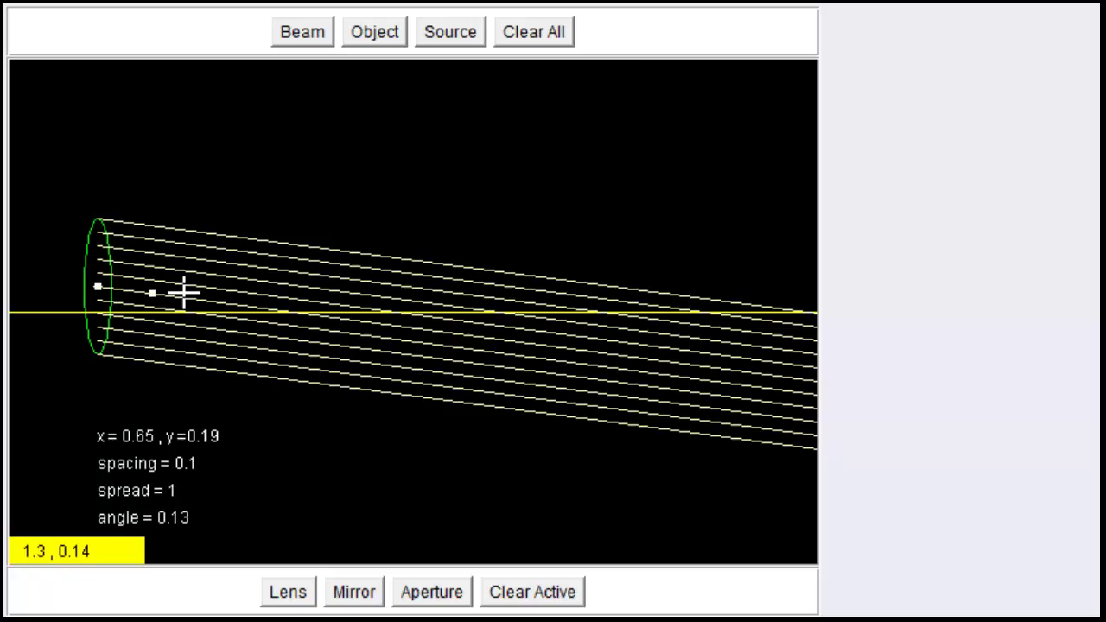
{"action": "key", "text": "Delete"}
Place an object arrow at x = 1.1, then remove it
{"action": "left_click", "coordinate": [375, 34]}
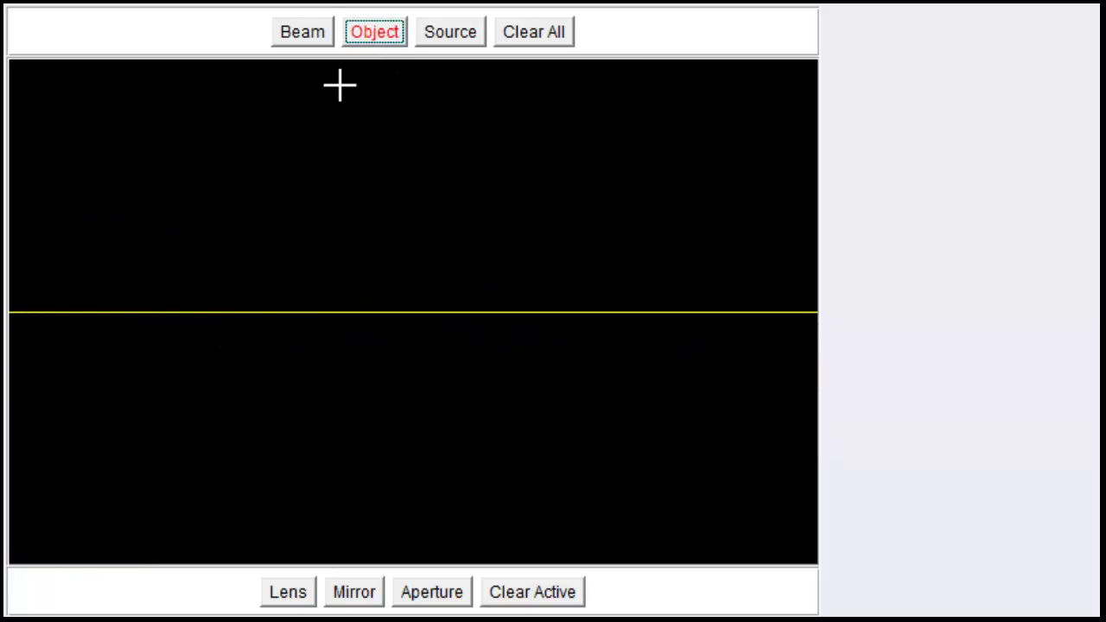
{"action": "left_click", "coordinate": [160, 261]}
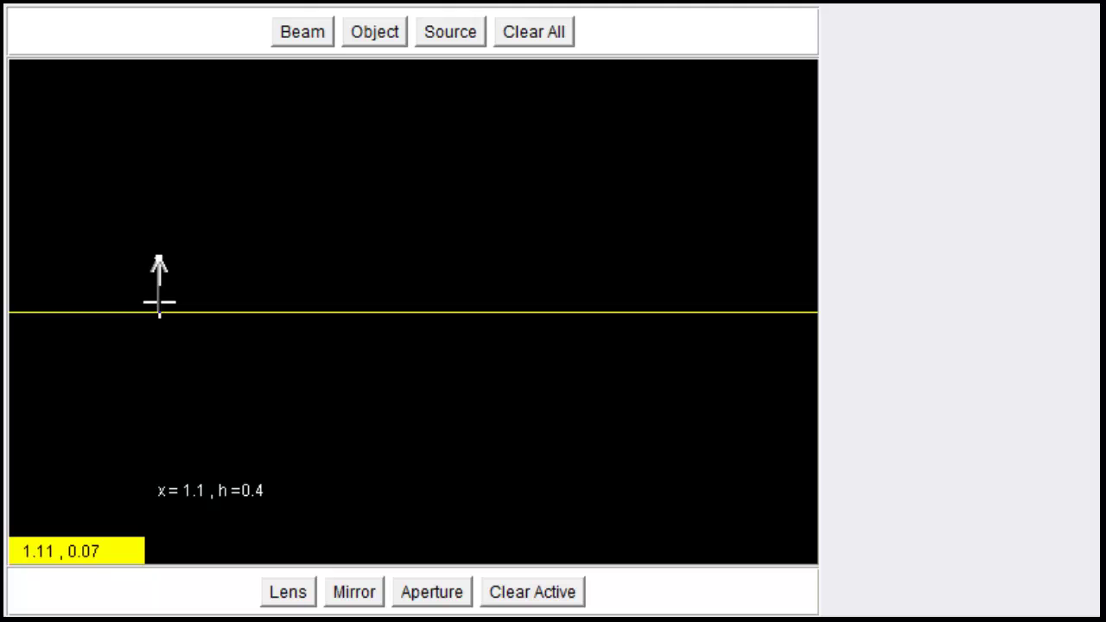
{"action": "key", "text": "Delete"}
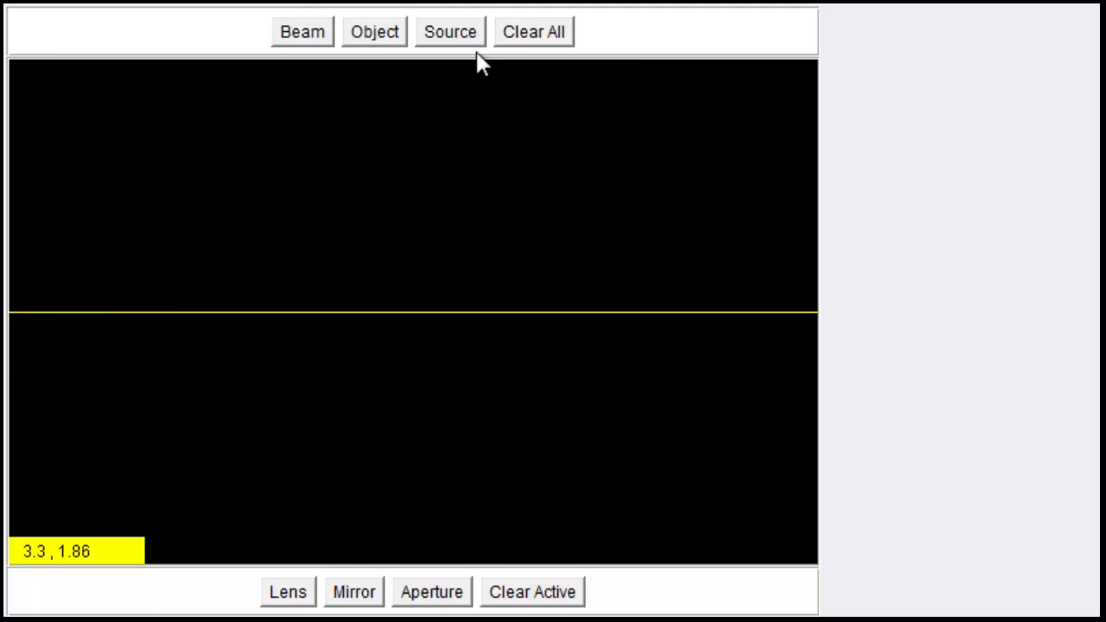
Try a point source at x = 0.44, y = 0.59, change its ray-fan slope, then delete it
{"action": "left_click", "coordinate": [467, 34]}
{"action": "left_click", "coordinate": [147, 253]}
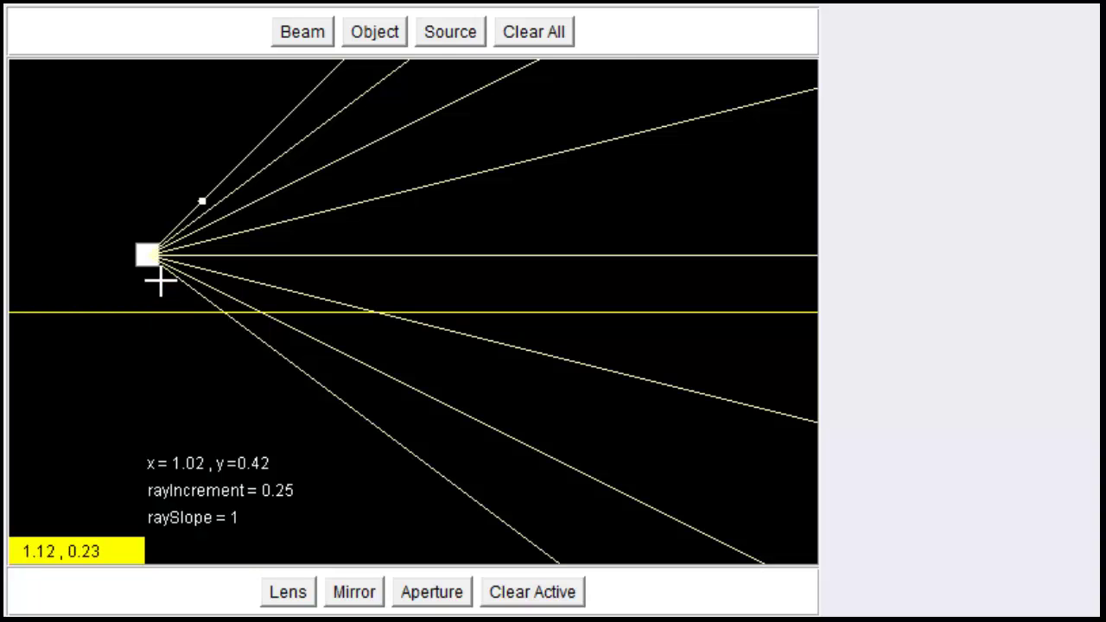
{"action": "left_click_drag", "start_coordinate": [146, 258], "coordinate": [72, 237]}
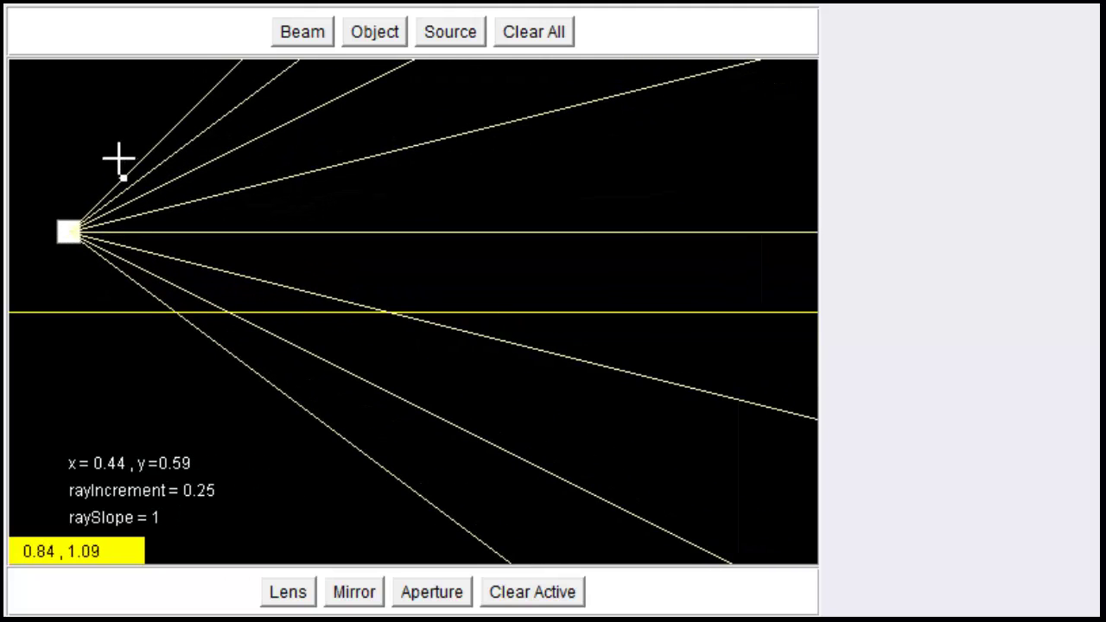
{"action": "left_click_drag", "start_coordinate": [126, 184], "coordinate": [123, 319]}
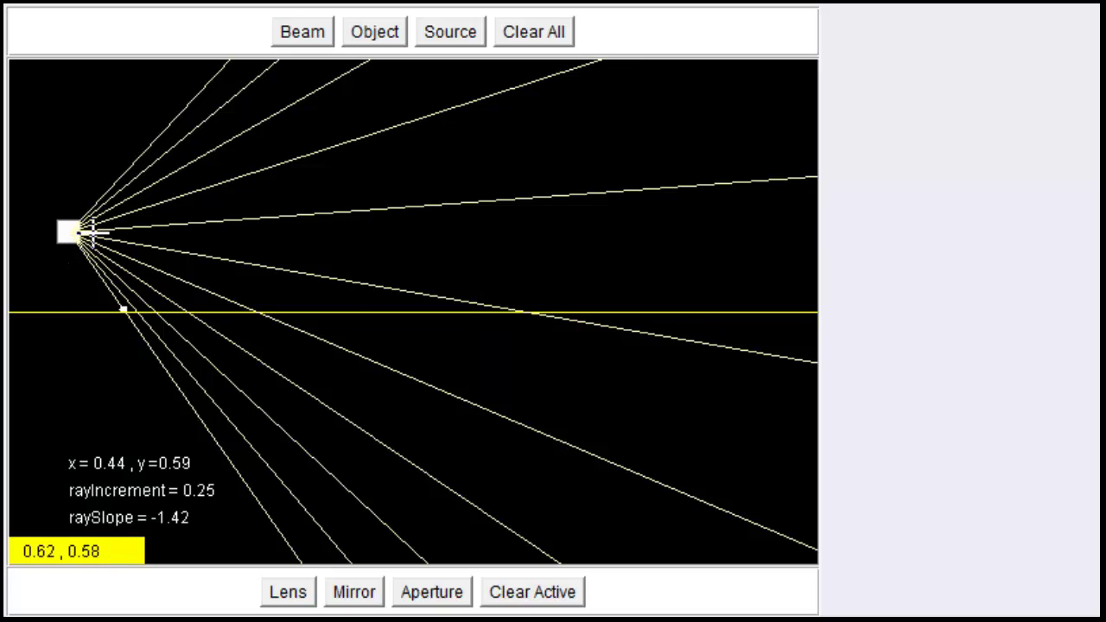
{"action": "key", "text": "Delete"}
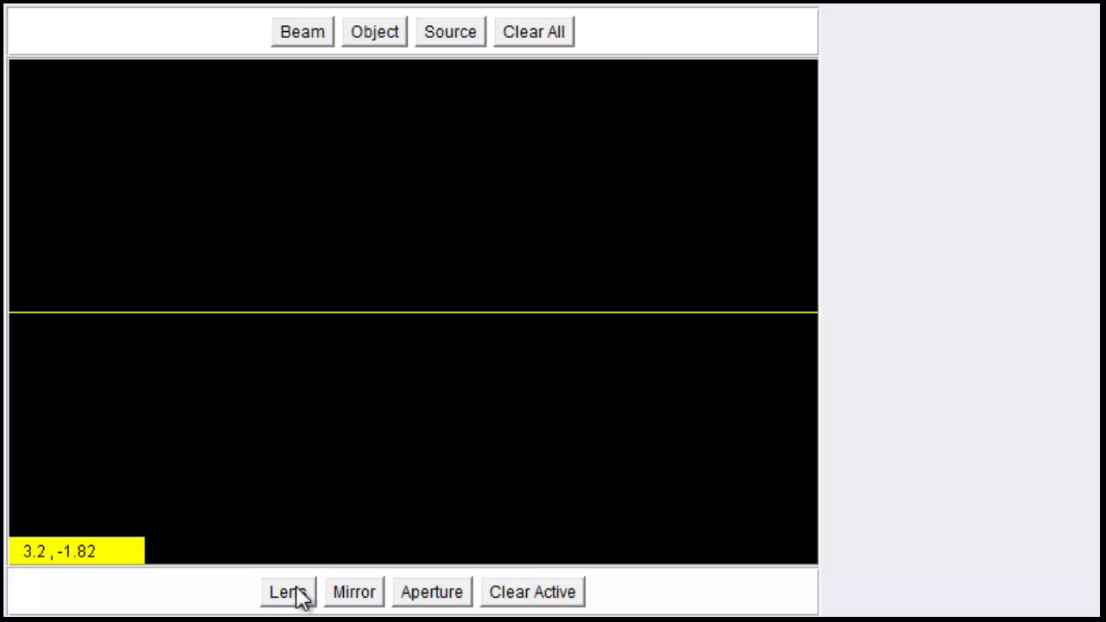
Place a curved mirror at x = 3.04 and vary its curvature, ending at focal length 1.38
{"action": "left_click", "coordinate": [373, 601]}
{"action": "left_click", "coordinate": [422, 367]}
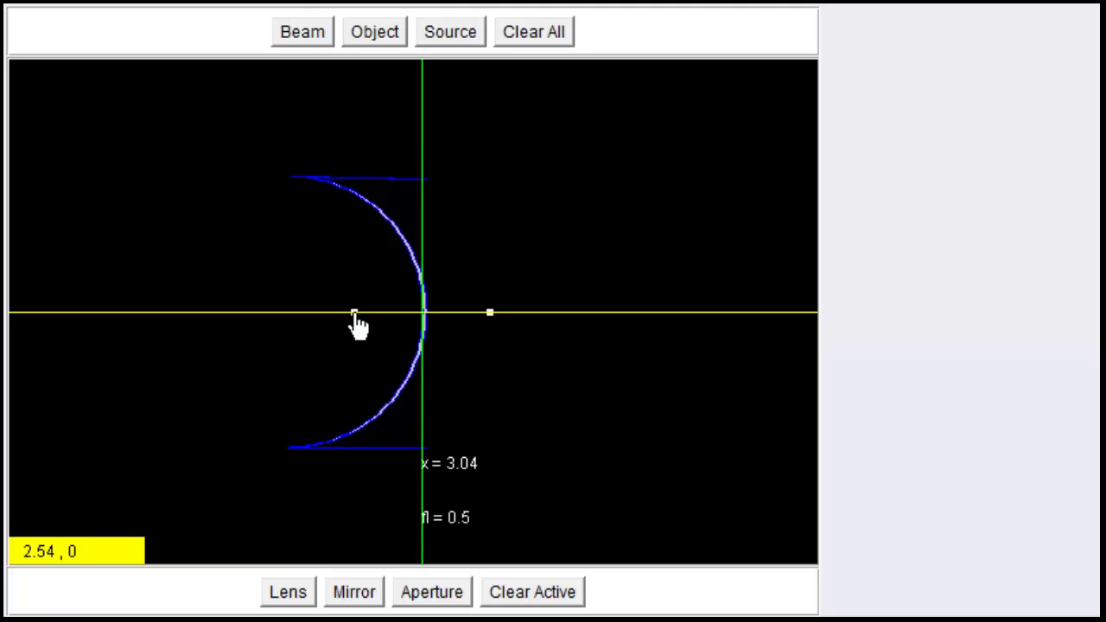
{"action": "mouse_move", "coordinate": [357, 325]}
{"action": "left_mouse_down"}
{"action": "mouse_move", "coordinate": [97, 346]}
{"action": "mouse_move", "coordinate": [284, 326]}
{"action": "mouse_move", "coordinate": [404, 334]}
{"action": "mouse_move", "coordinate": [348, 334]}
{"action": "left_mouse_up"}
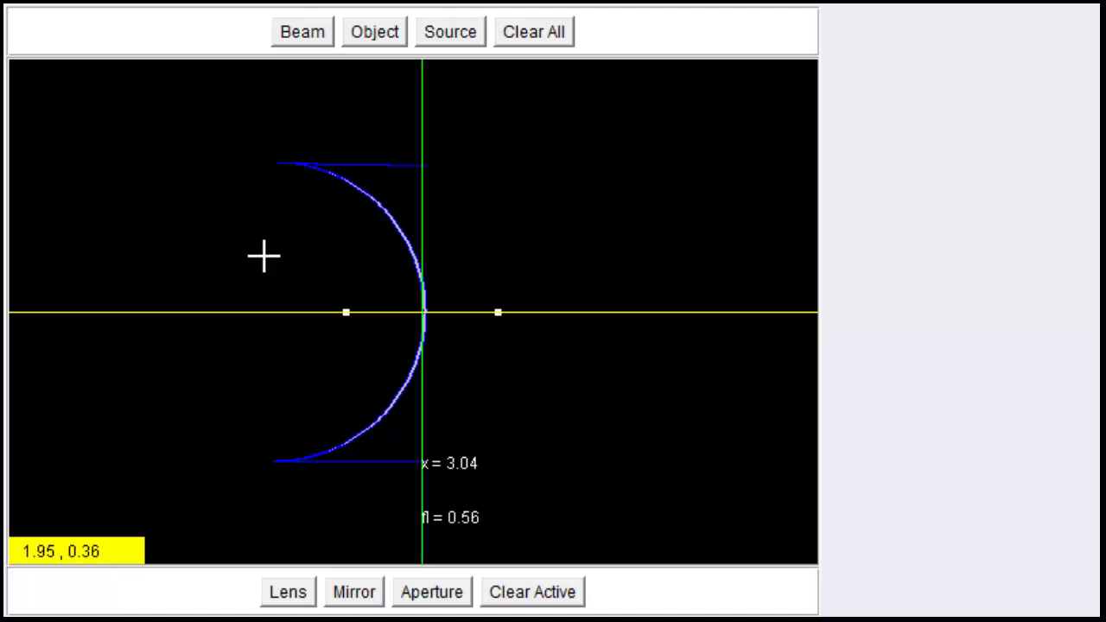
{"action": "left_click_drag", "start_coordinate": [348, 316], "coordinate": [581, 313]}
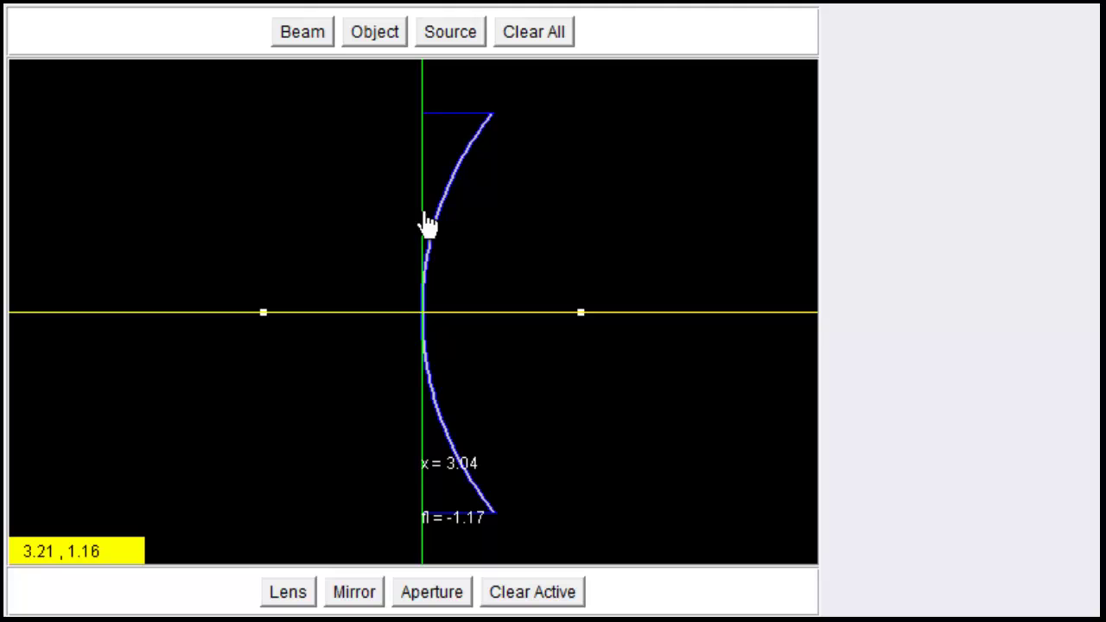
{"action": "left_click_drag", "start_coordinate": [269, 333], "coordinate": [307, 314]}
{"action": "mouse_move", "coordinate": [554, 314]}
{"action": "left_mouse_down"}
{"action": "mouse_move", "coordinate": [684, 298]}
{"action": "mouse_move", "coordinate": [487, 333]}
{"action": "mouse_move", "coordinate": [611, 327]}
{"action": "left_mouse_up"}
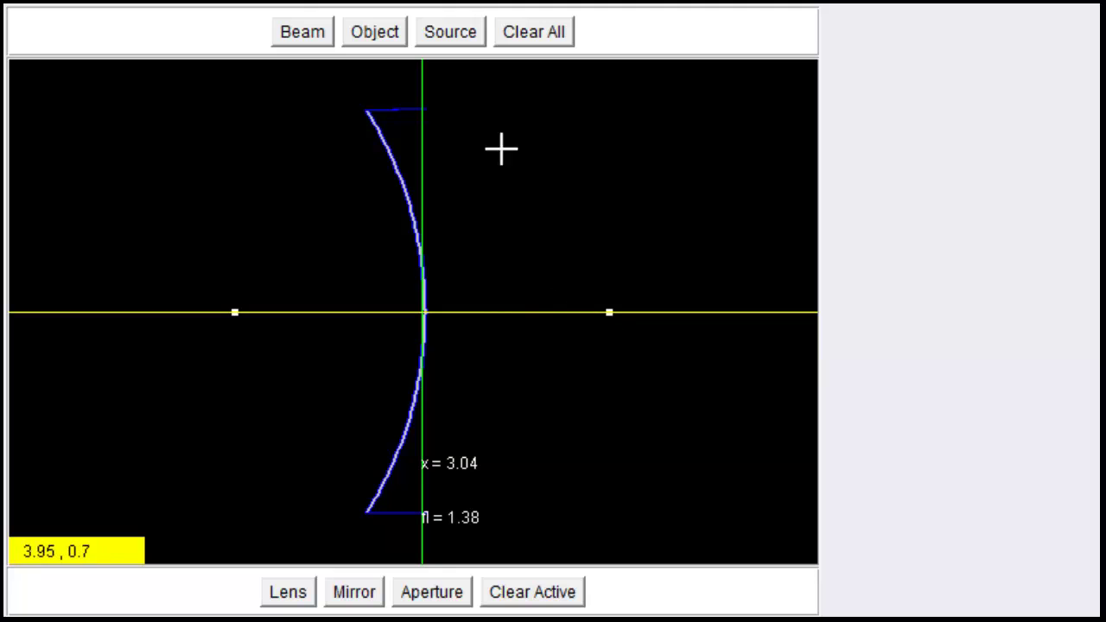
Add a point source right of the mirror, then move it left to x = 0.24, y = 0.59
{"action": "left_click", "coordinate": [466, 42]}
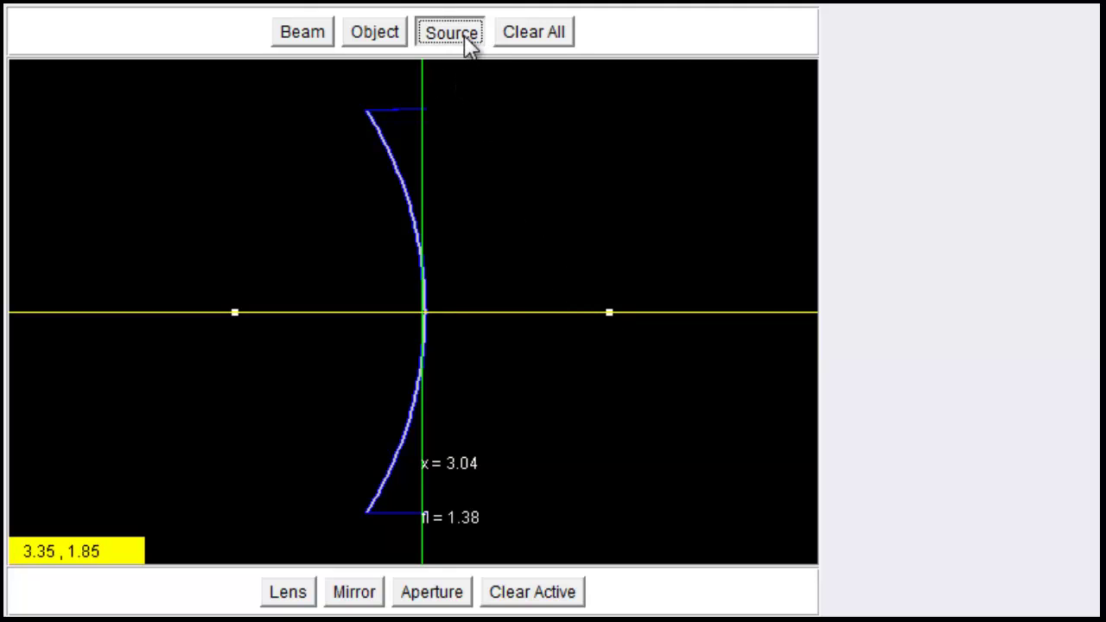
{"action": "left_click", "coordinate": [543, 201]}
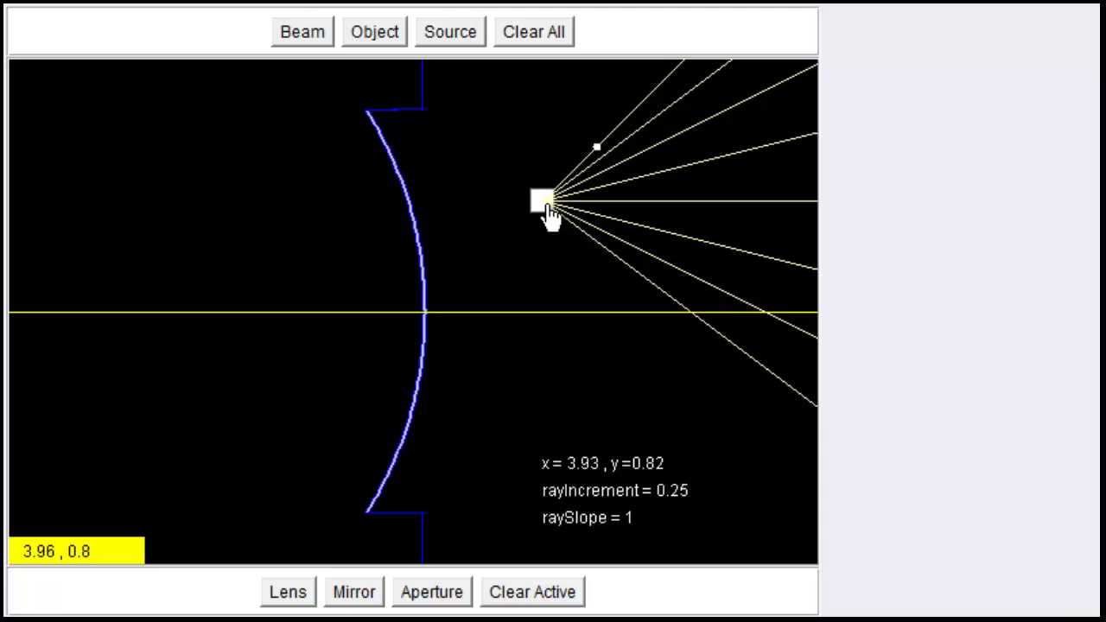
{"action": "mouse_move", "coordinate": [550, 215]}
{"action": "left_mouse_down"}
{"action": "mouse_move", "coordinate": [363, 289]}
{"action": "mouse_move", "coordinate": [178, 314]}
{"action": "mouse_move", "coordinate": [62, 232]}
{"action": "mouse_move", "coordinate": [44, 242]}
{"action": "left_mouse_up"}
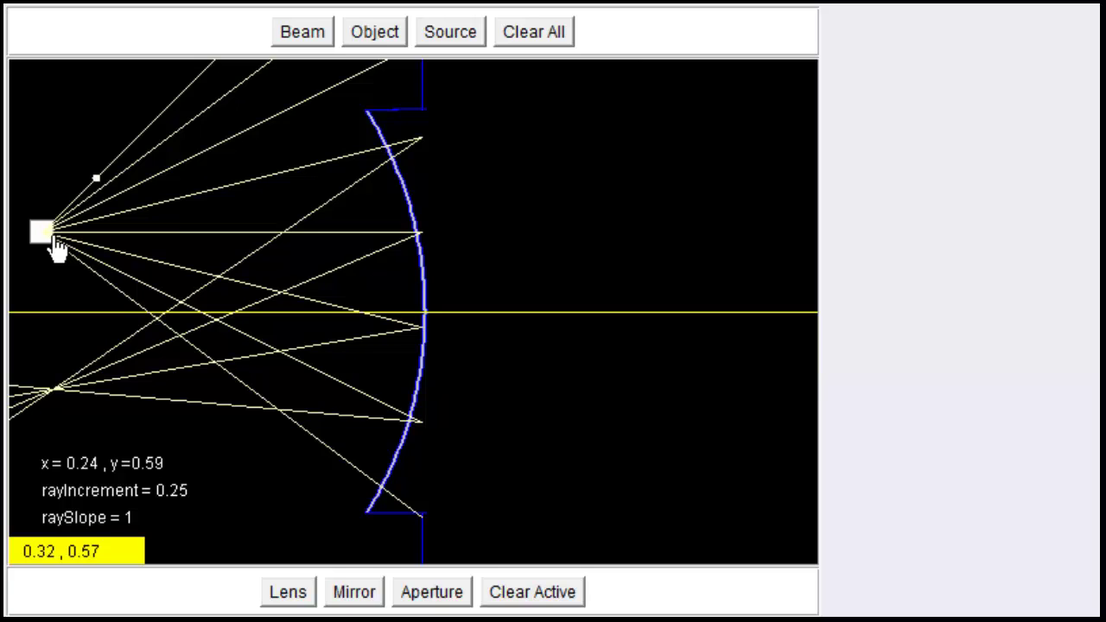
Swap the point source for a parallel beam at x = 0.07, converging near x = 1.68
{"action": "key", "text": "Delete"}
{"action": "left_click", "coordinate": [303, 33]}
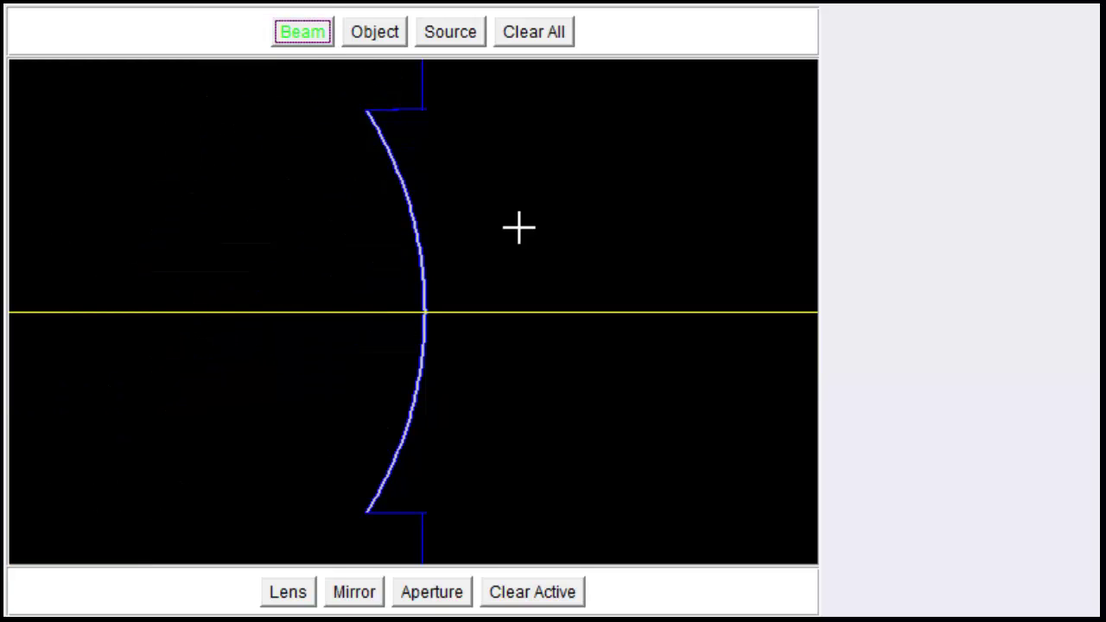
{"action": "left_click", "coordinate": [553, 249]}
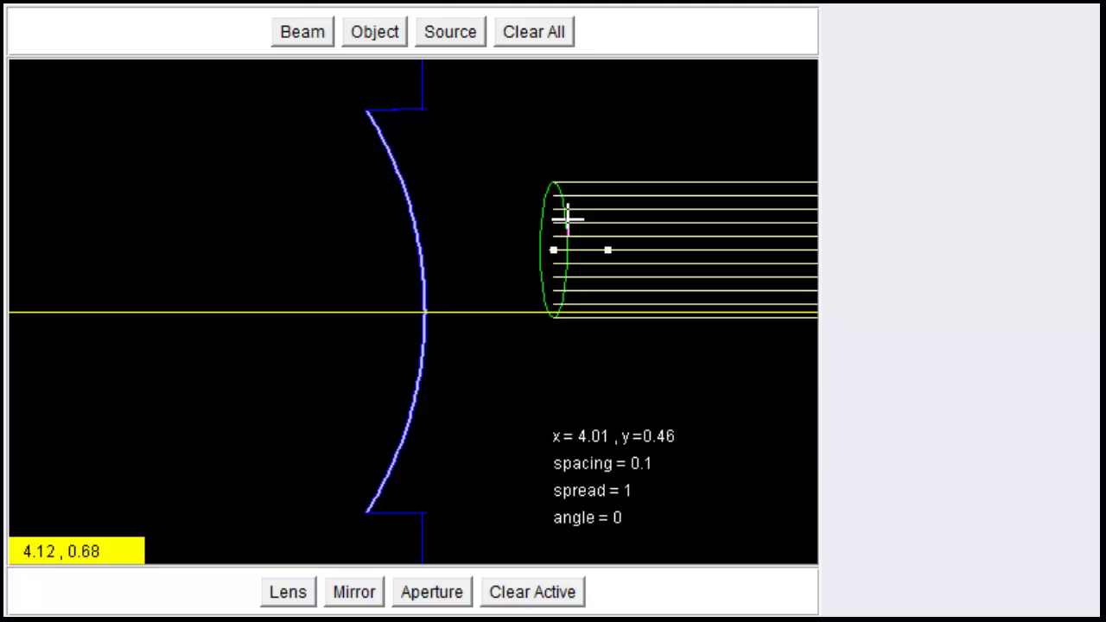
{"action": "left_click_drag", "start_coordinate": [548, 237], "coordinate": [21, 322]}
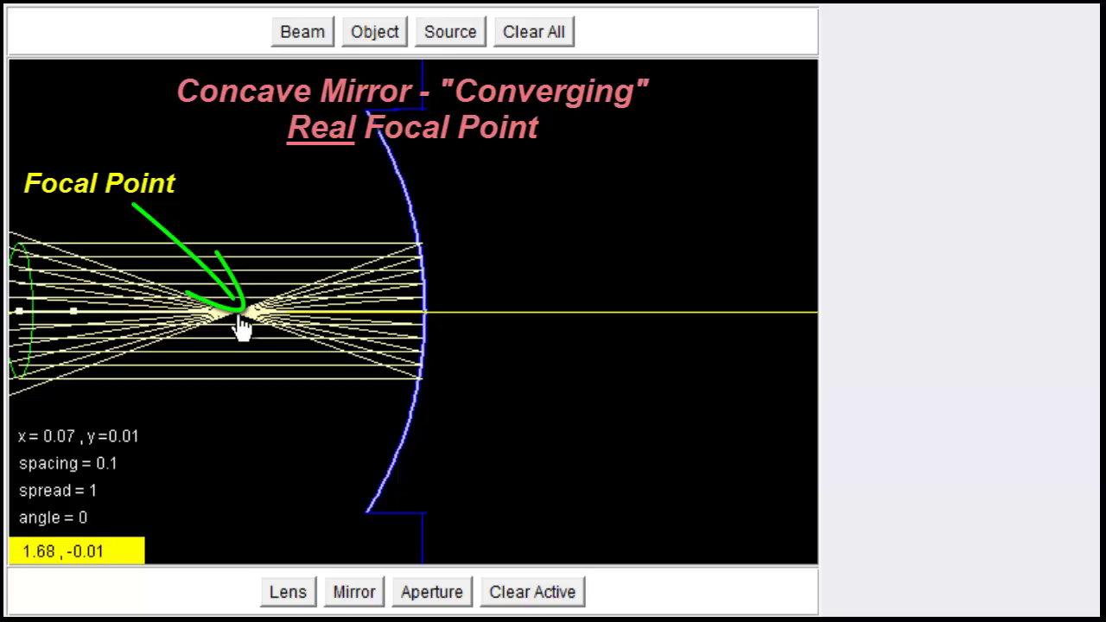
Deselect the beam so the mirror at x = 3.04 with focal length 1.38 becomes editable
{"action": "left_click", "coordinate": [431, 329]}
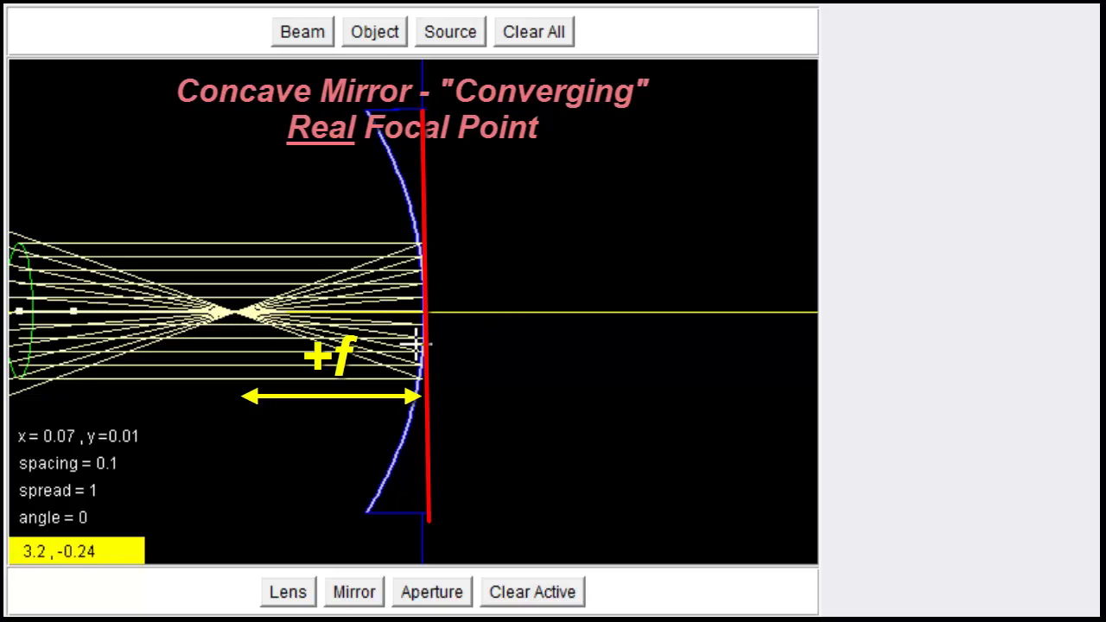
{"action": "left_click", "coordinate": [404, 185]}
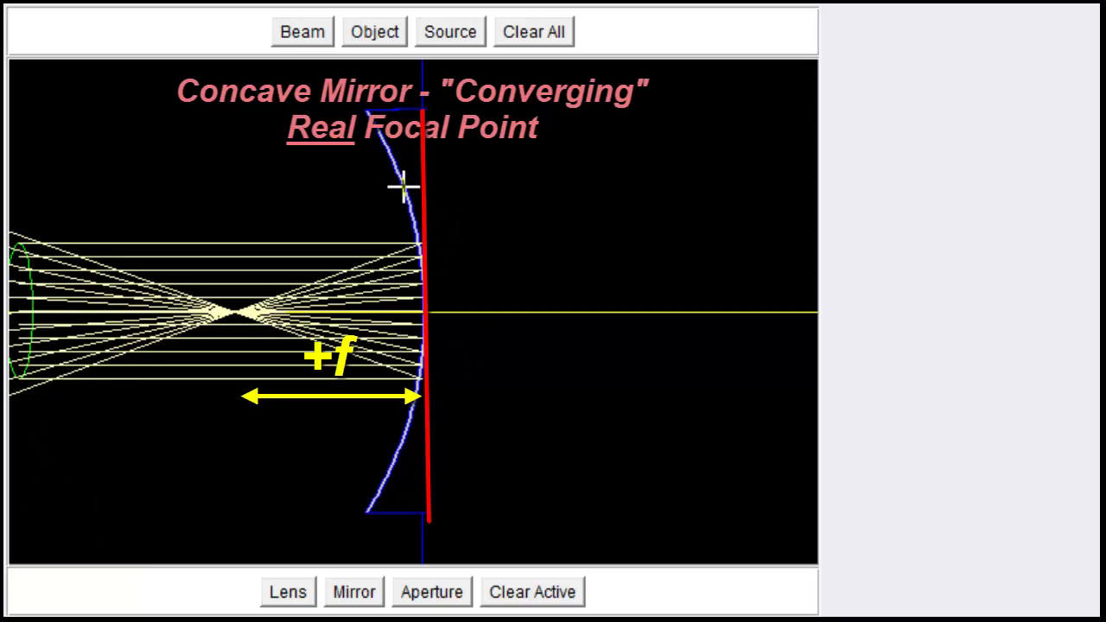
Select the mirror and make it convex with focal length -1.44, spreading the reflected rays
{"action": "left_click", "coordinate": [432, 311]}
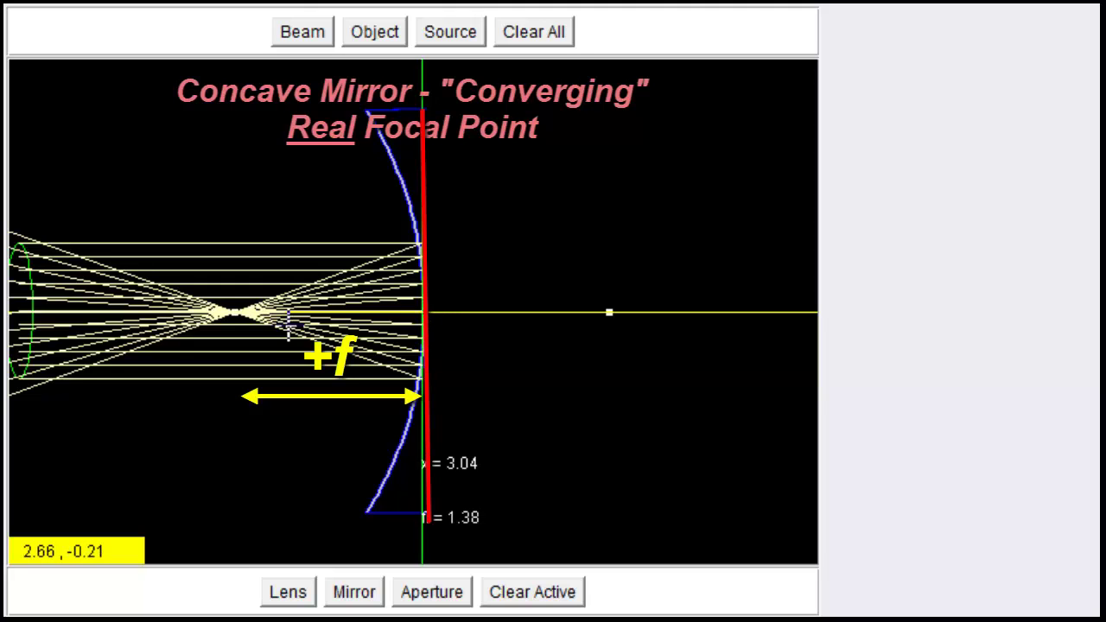
{"action": "left_click_drag", "start_coordinate": [237, 319], "coordinate": [620, 307]}
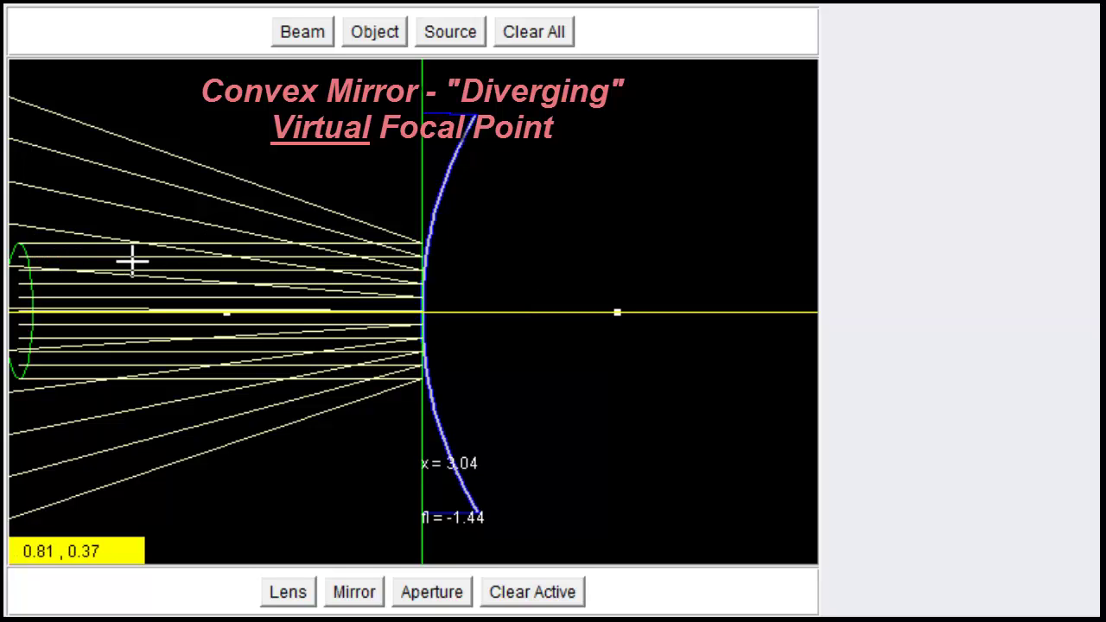